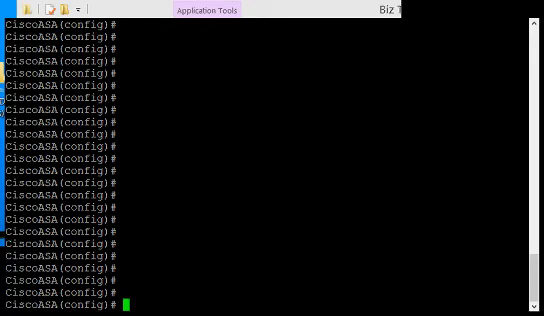
{"action": "type", "text": "sh run acces"}
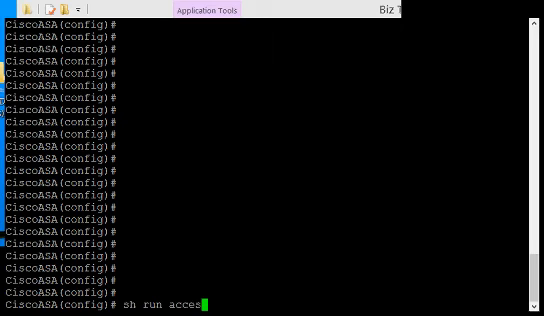
{"action": "type", "text": "s-group"}
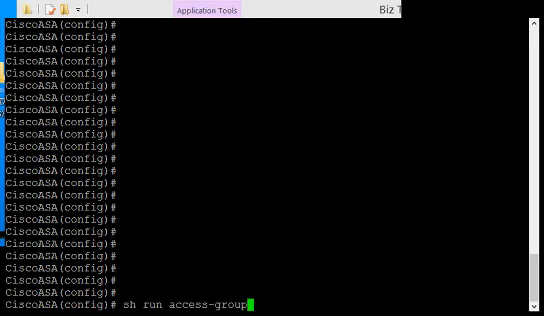
- Run 'sh run access-group' and 'sh run access-list 101' to see the outside binding and rules
{"action": "key", "text": "Return"}
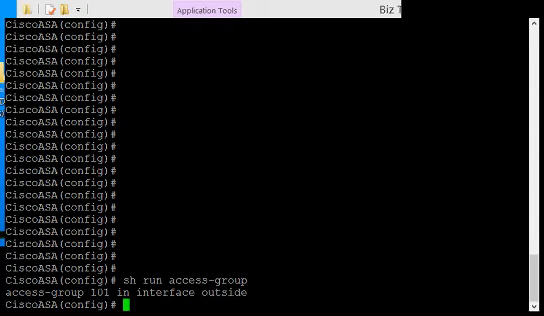
{"action": "type", "text": "sh run "}
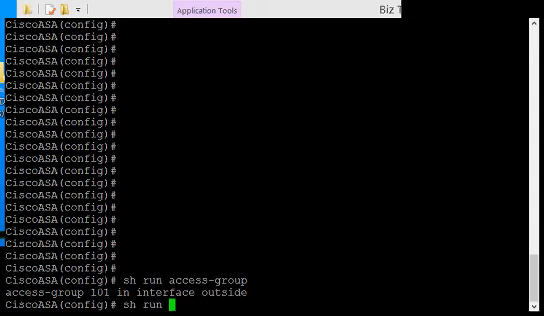
{"action": "type", "text": "access-list "}
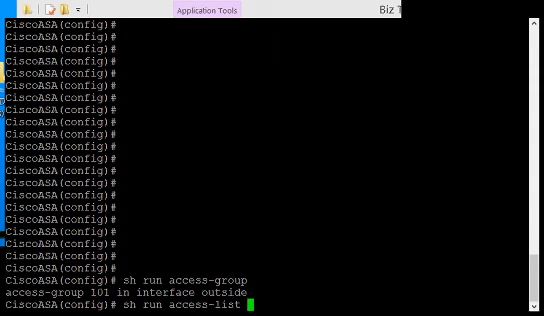
{"action": "type", "text": "101"}
{"action": "key", "text": "Return"}
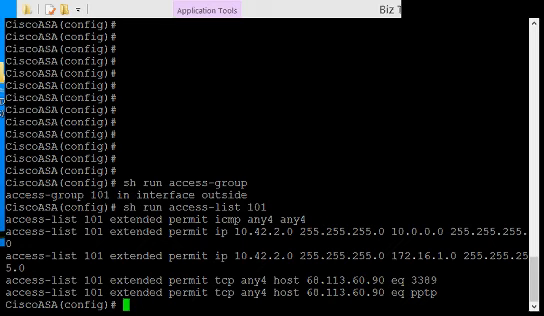
{"action": "type", "text": "s"}
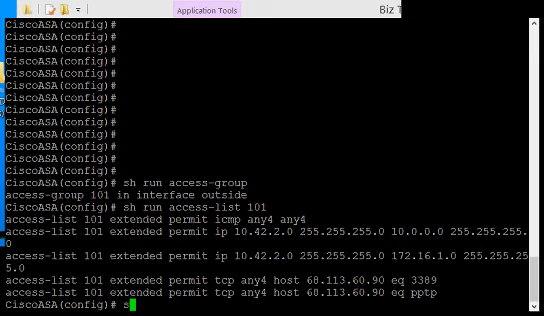
{"action": "type", "text": "h run access-list in"}
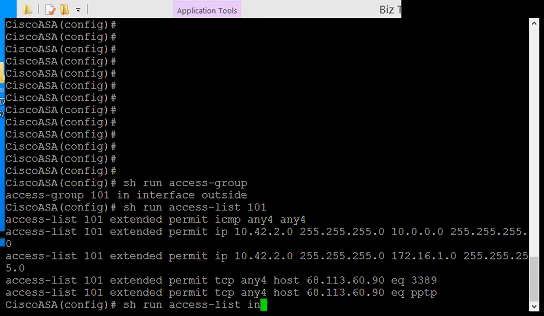
{"action": "type", "text": "bound"}
- Run 'sh run access-list inbound' to show its SMTP permit rule to host 10.42.1.10
{"action": "key", "text": "Return"}
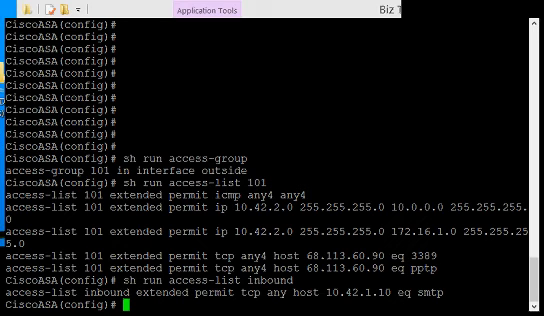
{"action": "type", "text": "access-group inbound"}
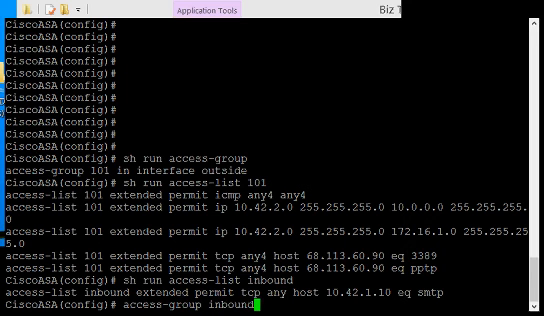
{"action": "type", "text": " in inter"}
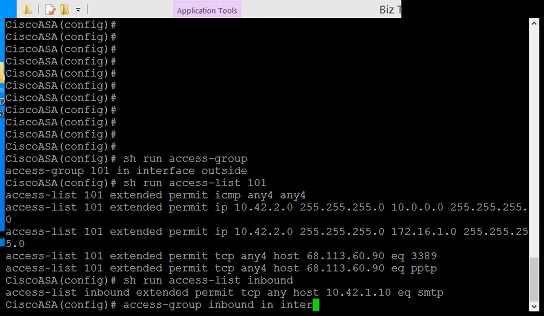
{"action": "type", "text": "face outside"}
- Enter 'access-group inbound in interface outside' to bind the inbound list to outside
{"action": "key", "text": "Return"}
{"action": "type", "text": "sh run access-gr"}
- Run 'sh run access-gr' and highlight 'inbound' and 'outside' in the binding line
{"action": "key", "text": "Return"}
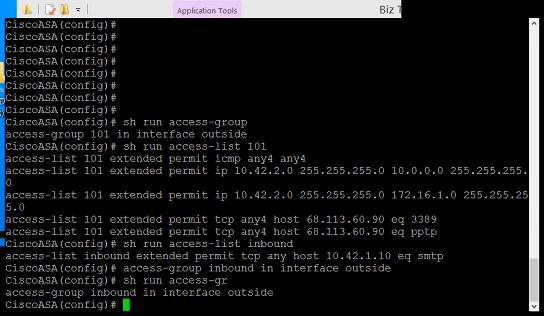
{"action": "left_click_drag", "start_coordinate": [90, 292], "coordinate": [136, 292]}
{"action": "left_click", "coordinate": [113, 292]}
{"action": "double_click", "coordinate": [248, 292]}
{"action": "left_click", "coordinate": [248, 292]}
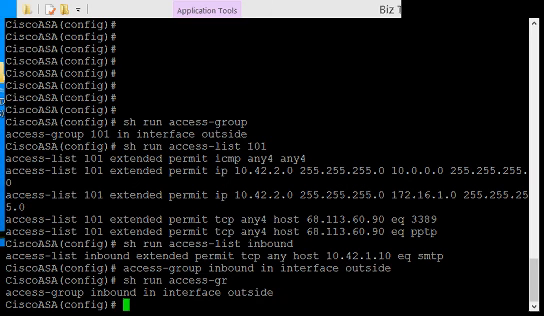